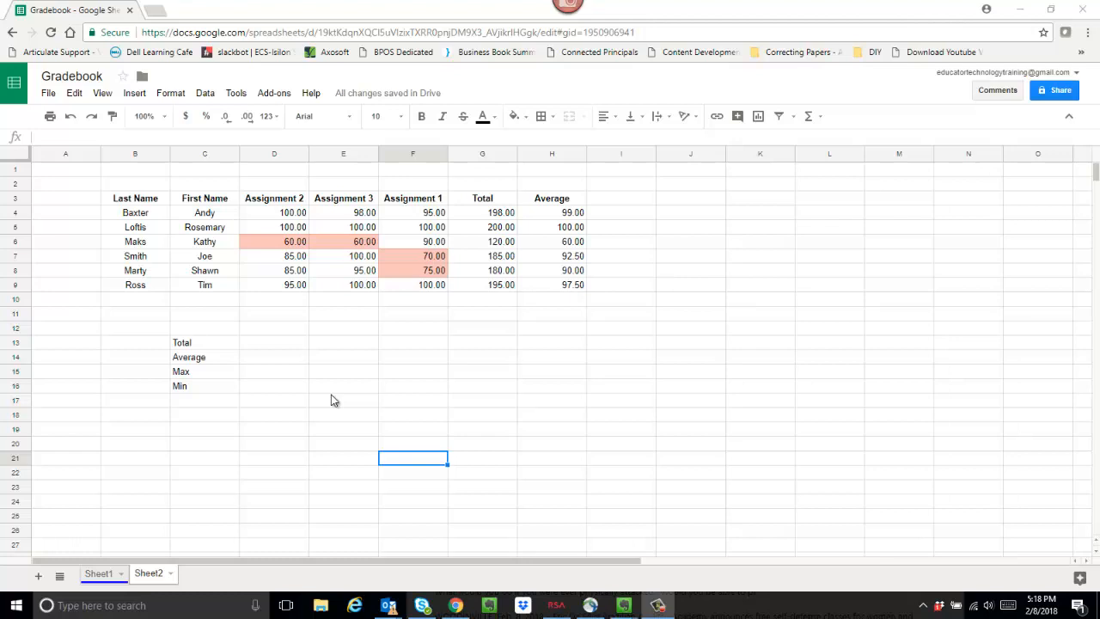
Total the Assignment 2 scores in D13 with =SUM(D4:D9) and fill the formula across through F13.
click(287, 347)
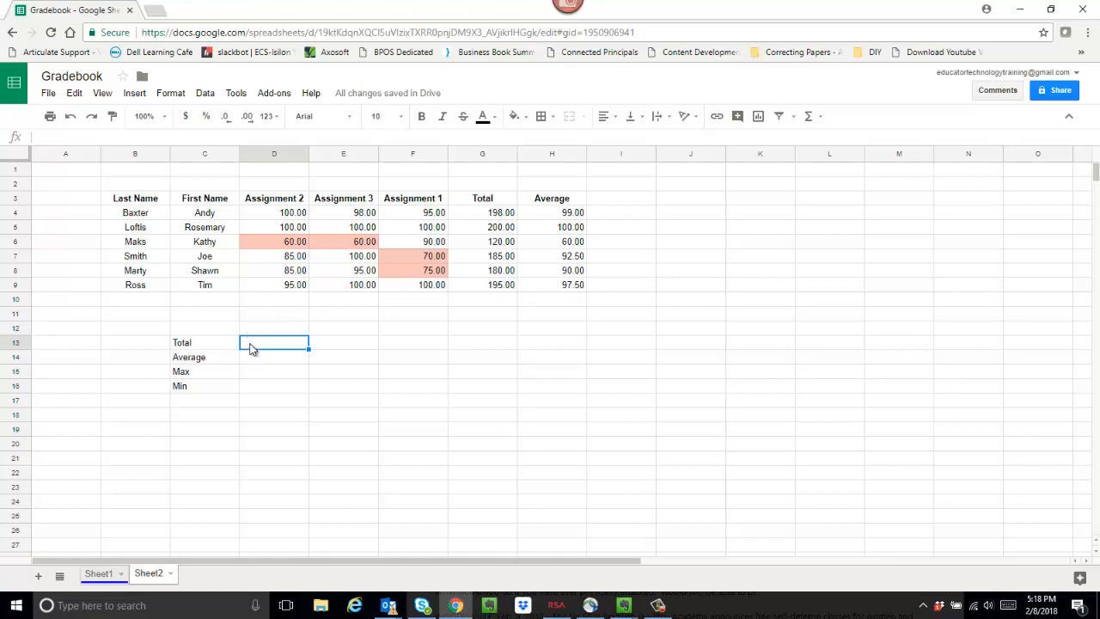
text(=sum)
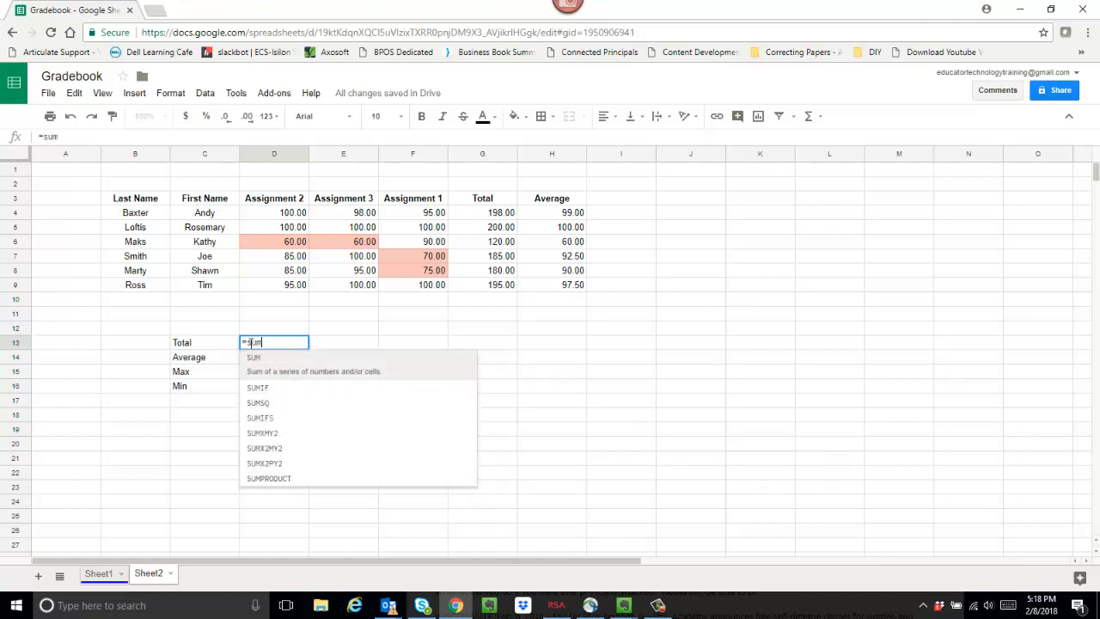
click(254, 359)
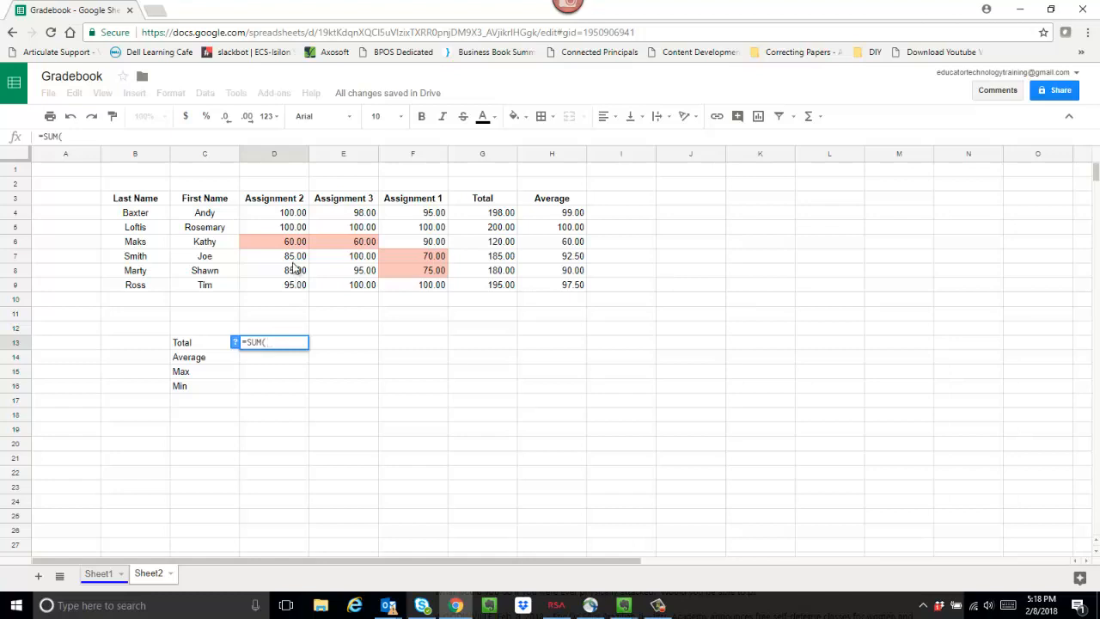
click(289, 217)
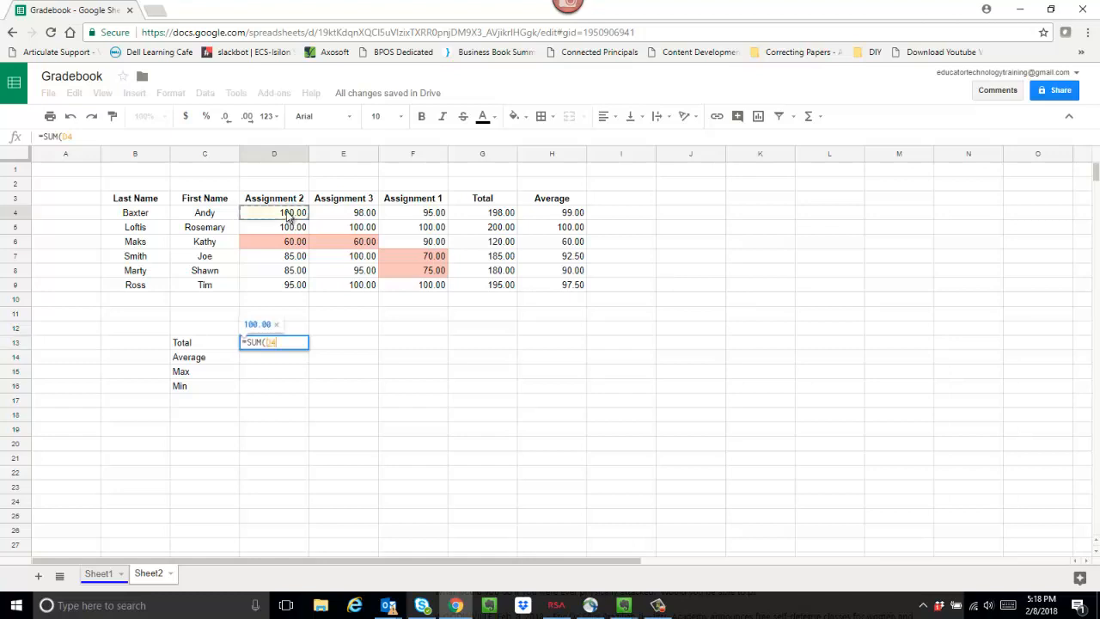
shift+click(290, 291)
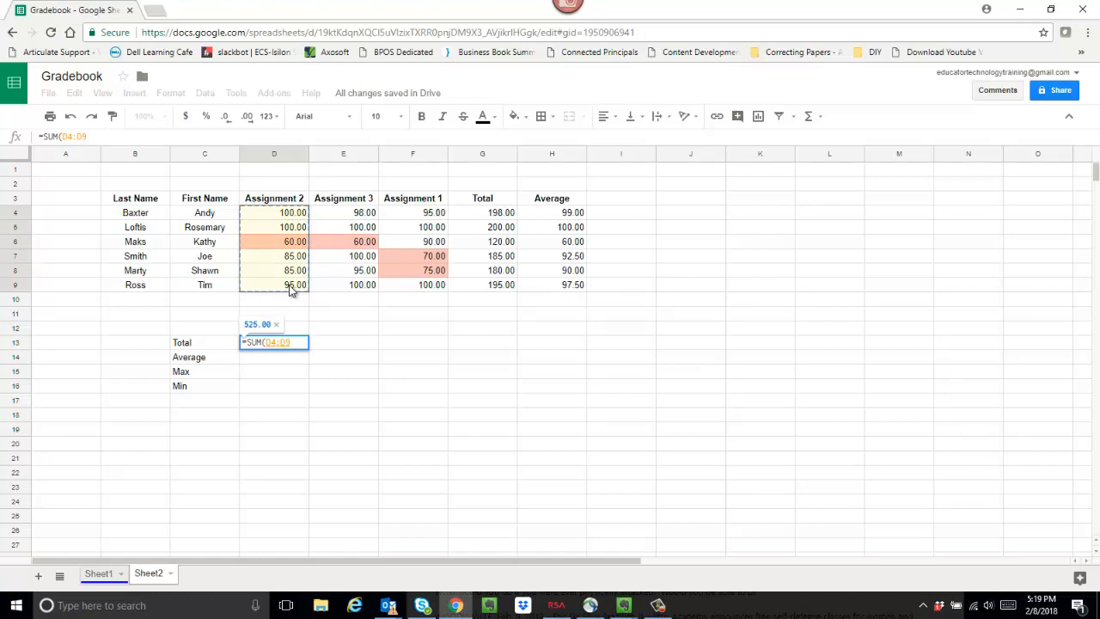
text())
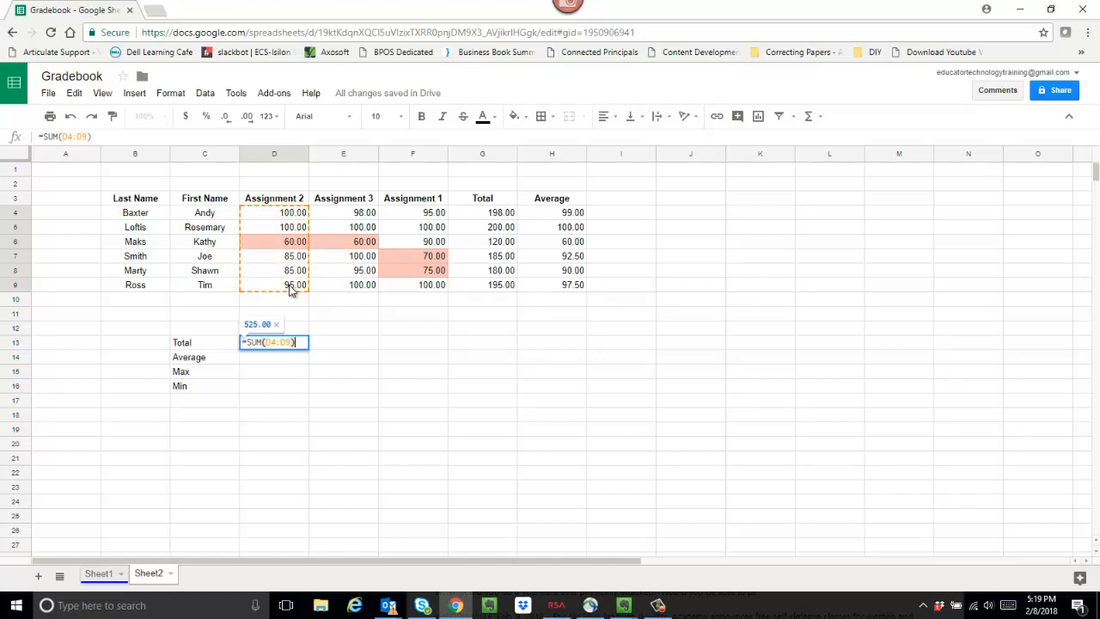
key(Return)
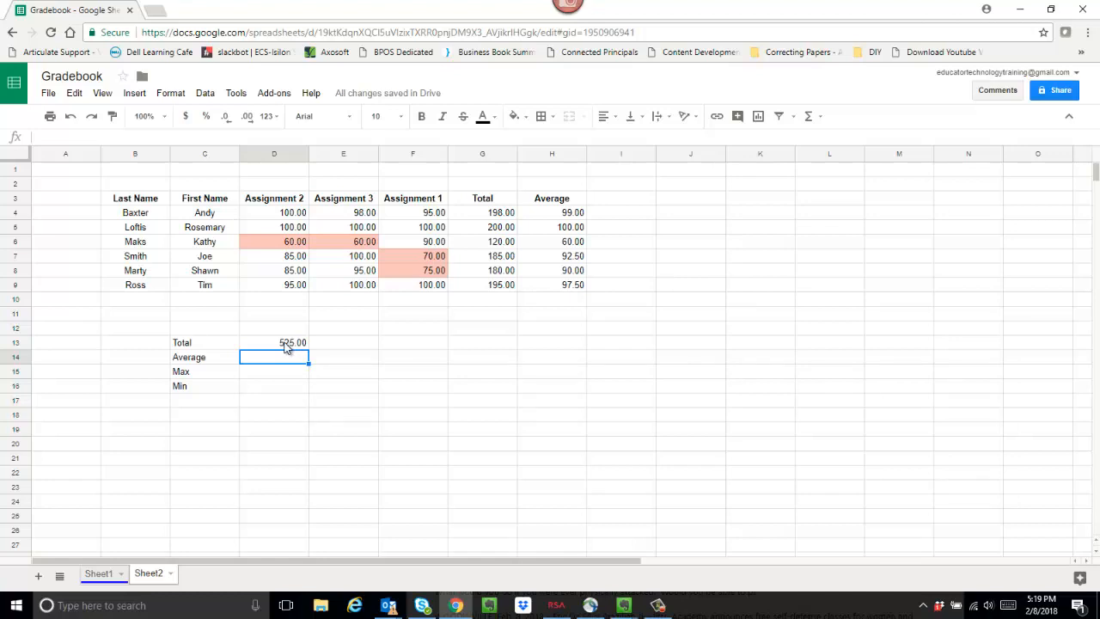
click(287, 348)
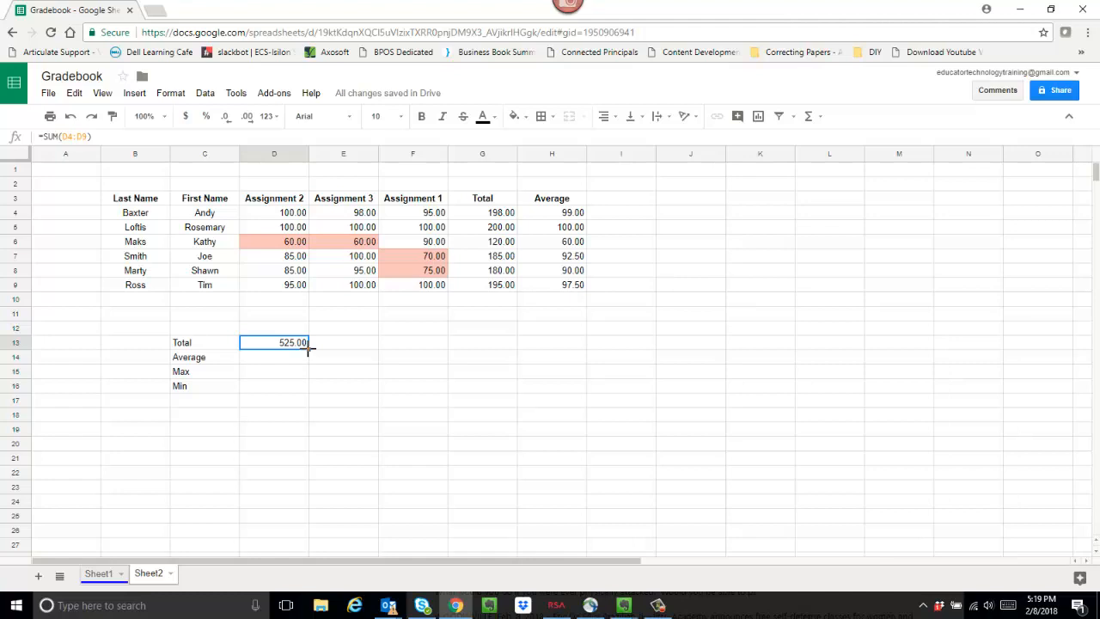
drag(308, 347, 430, 351)
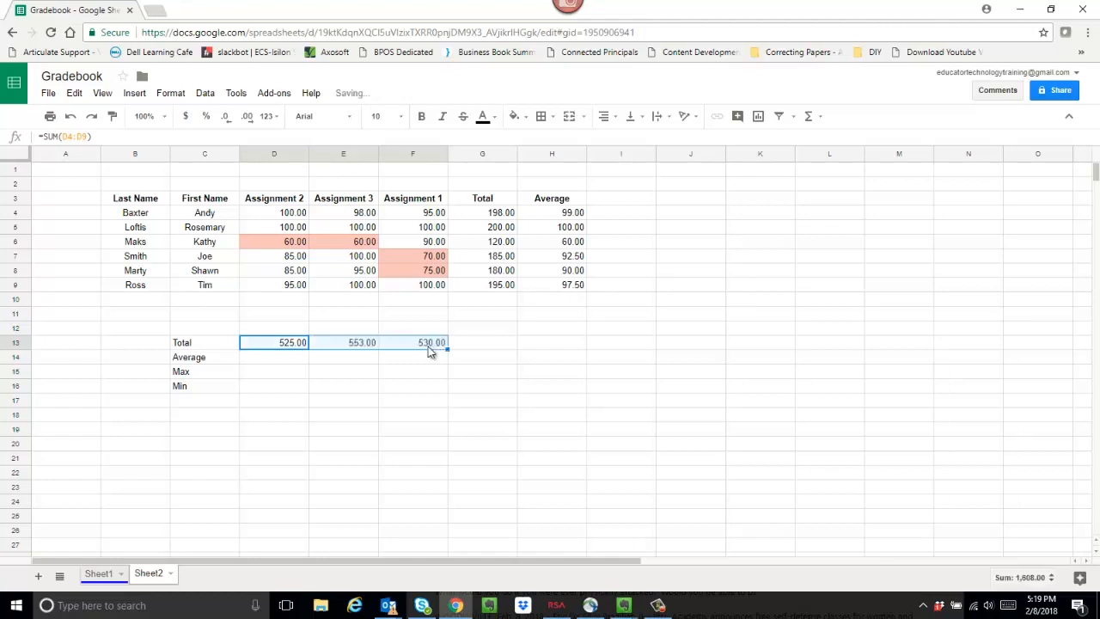
Calculate the Assignment 2 average in D14 with =average(D4:D9) and fill the formula across through F14.
click(255, 364)
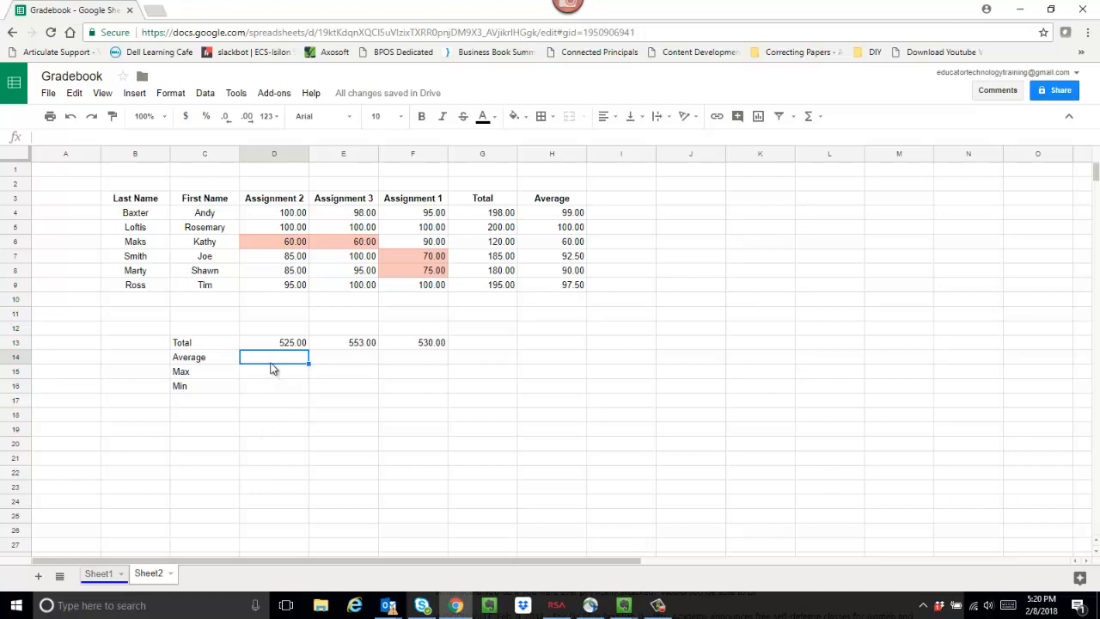
text(=)
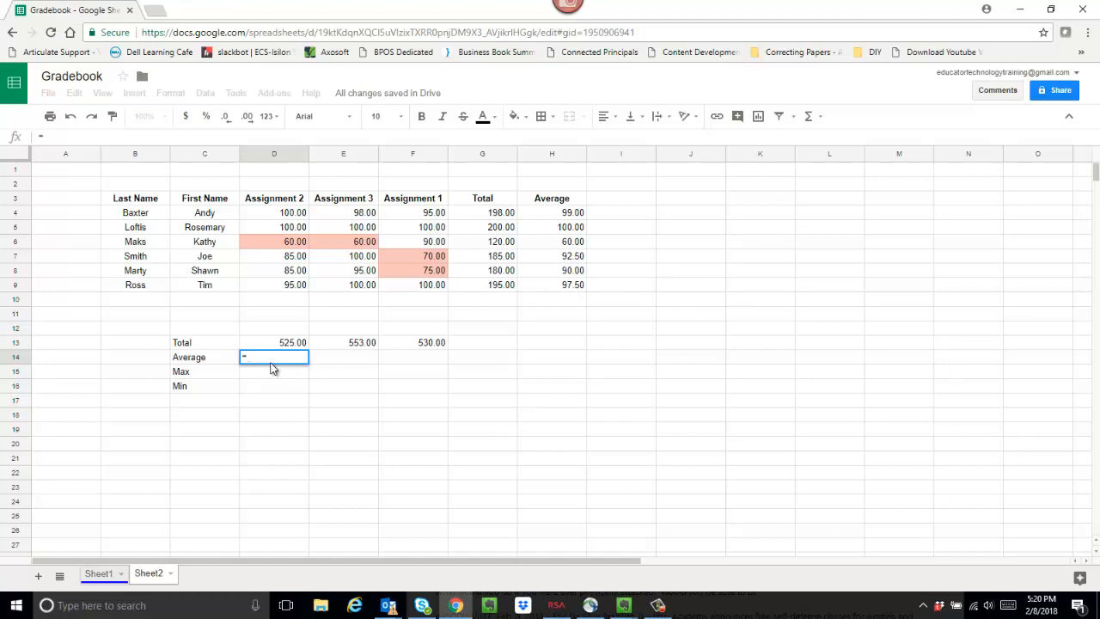
text(average)
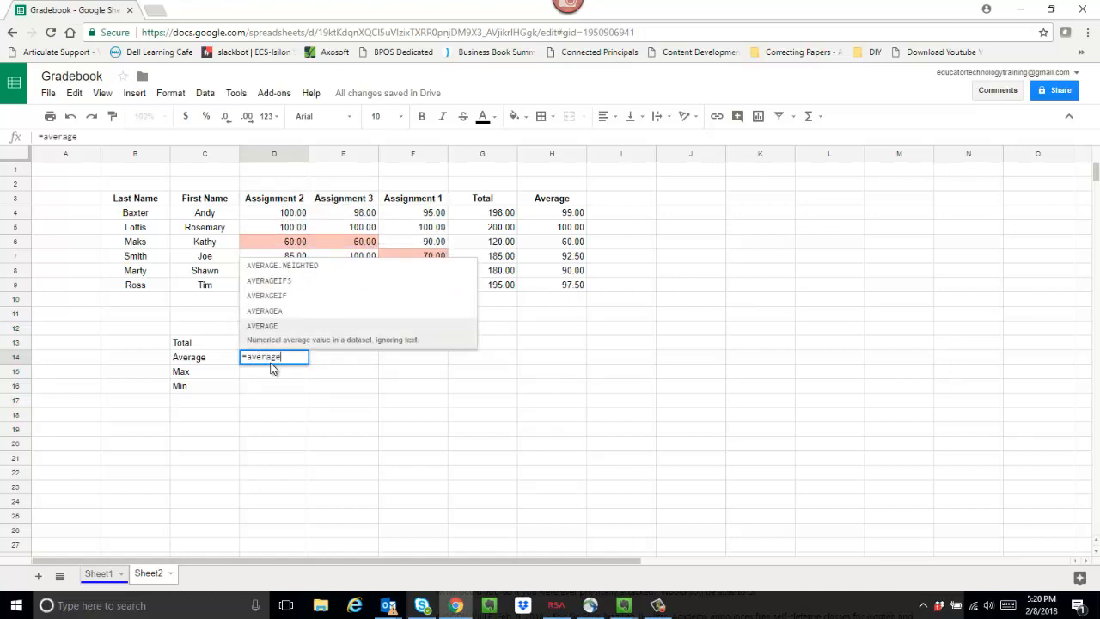
text(()
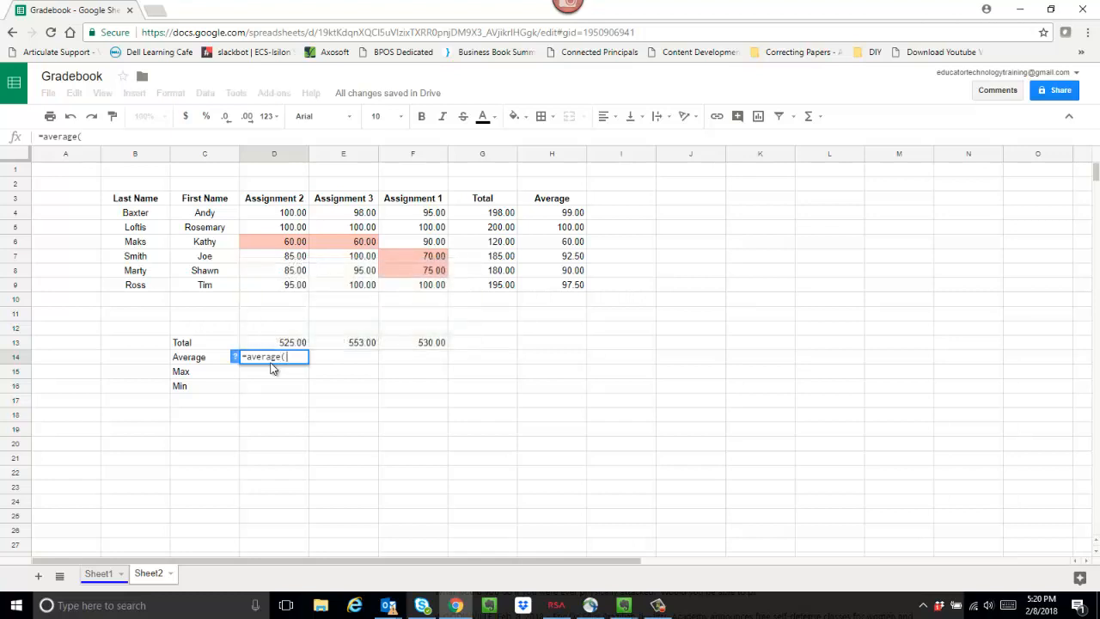
click(294, 219)
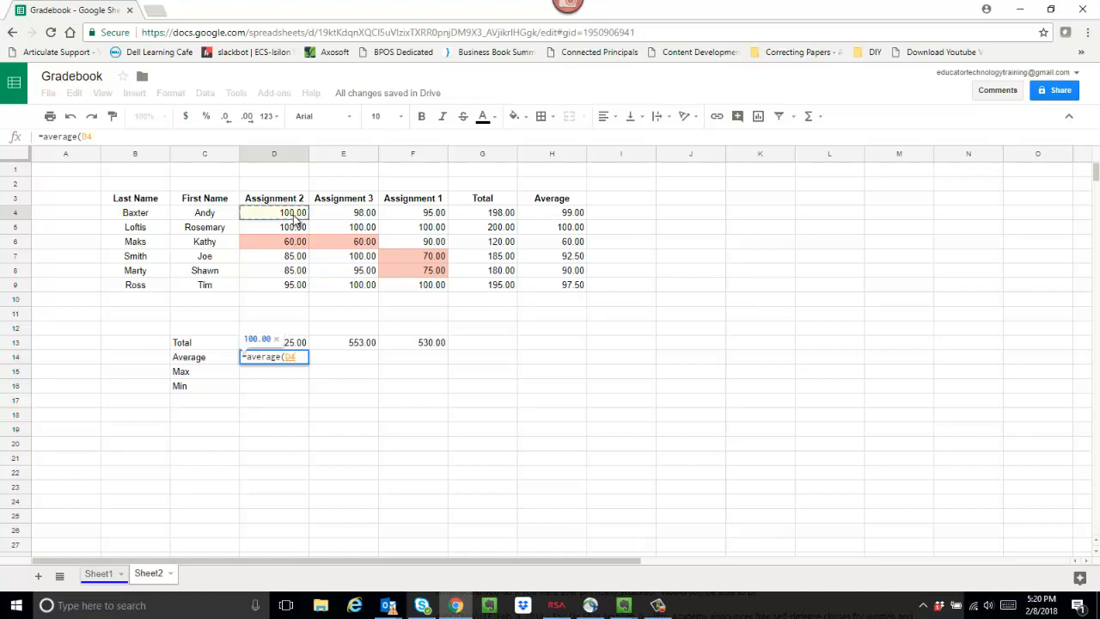
shift+click(291, 286)
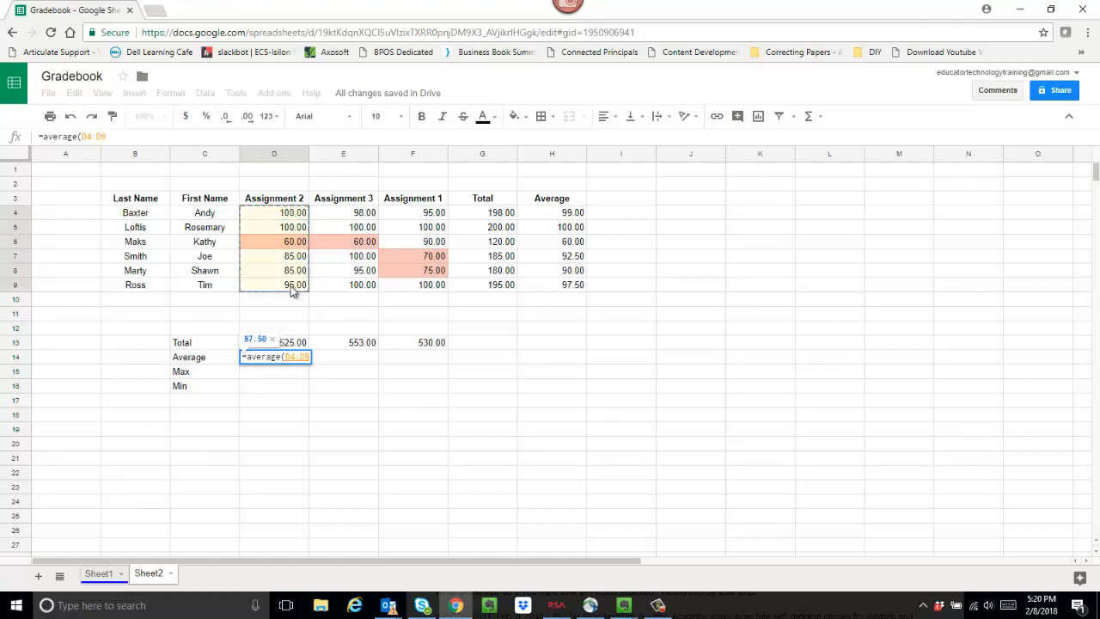
text())
key(Return)
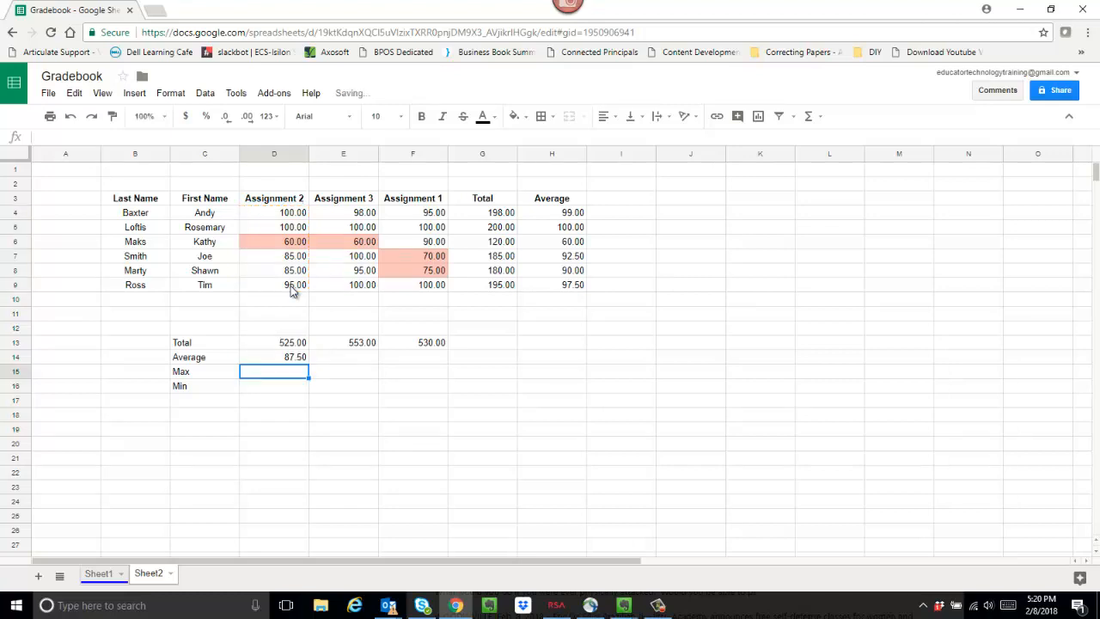
click(287, 361)
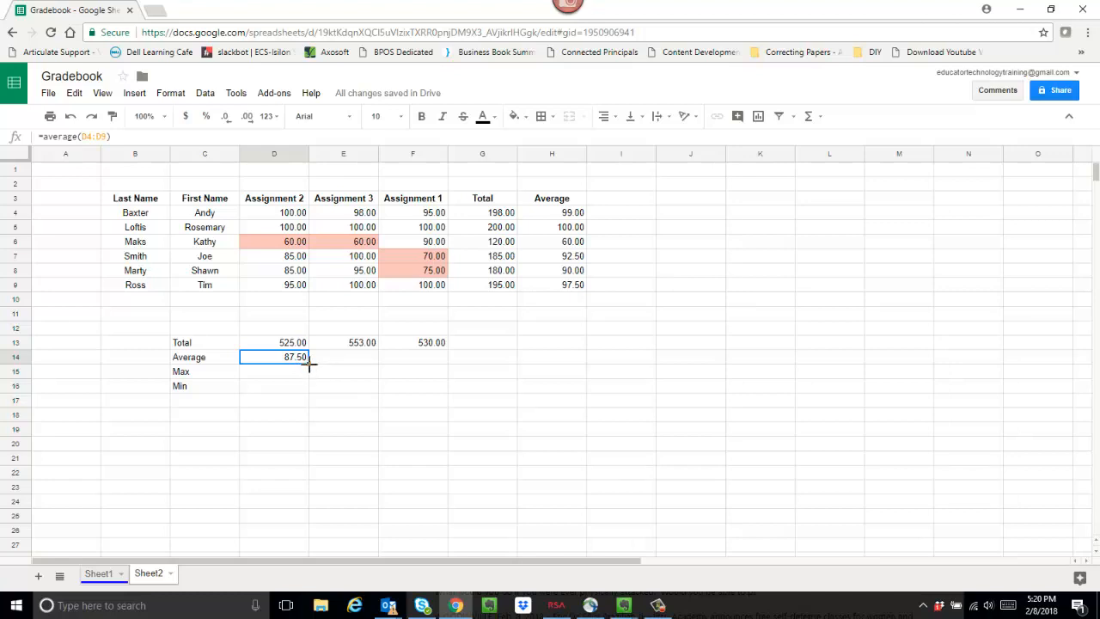
drag(309, 363, 424, 357)
drag(425, 357, 425, 357)
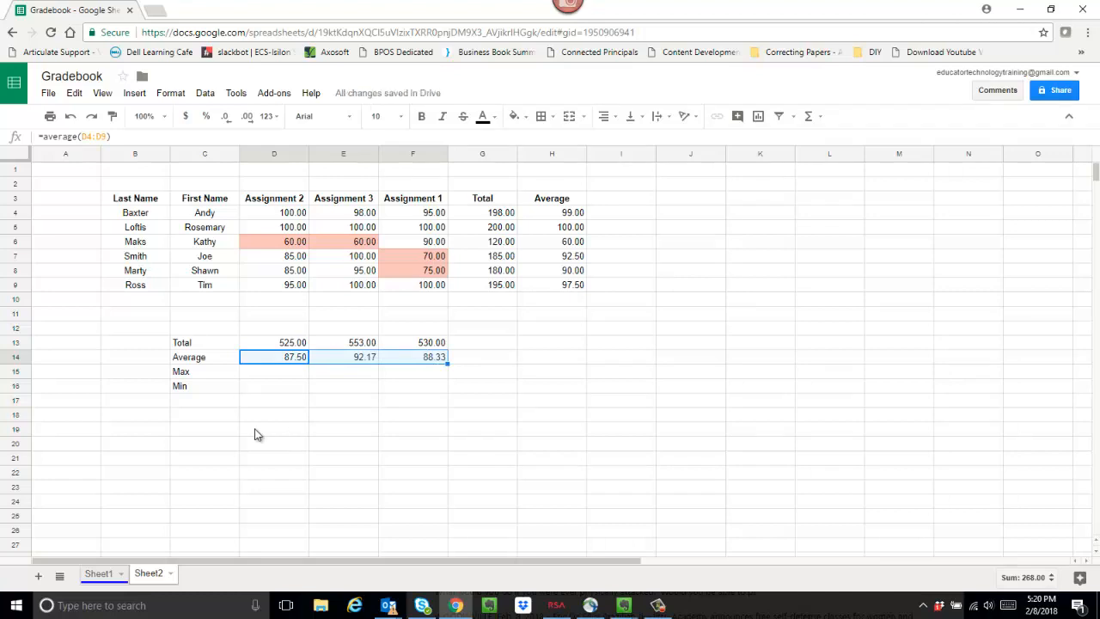
Find the highest Assignment 2 score in D15 with =MAX(D4:D9) and fill the formula across through F15.
click(253, 376)
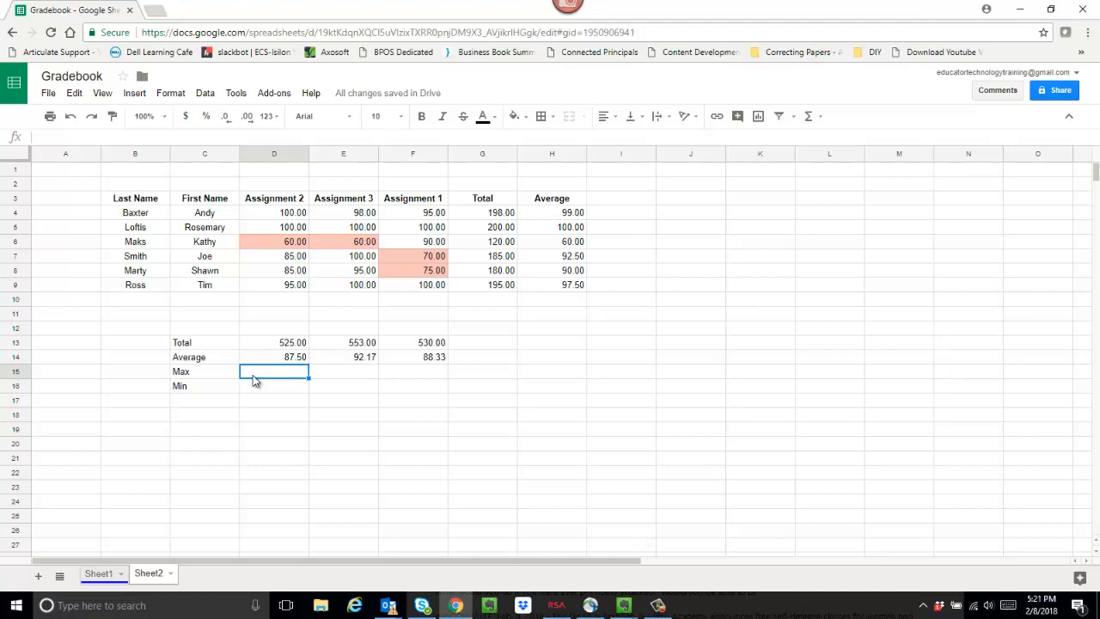
text(=)
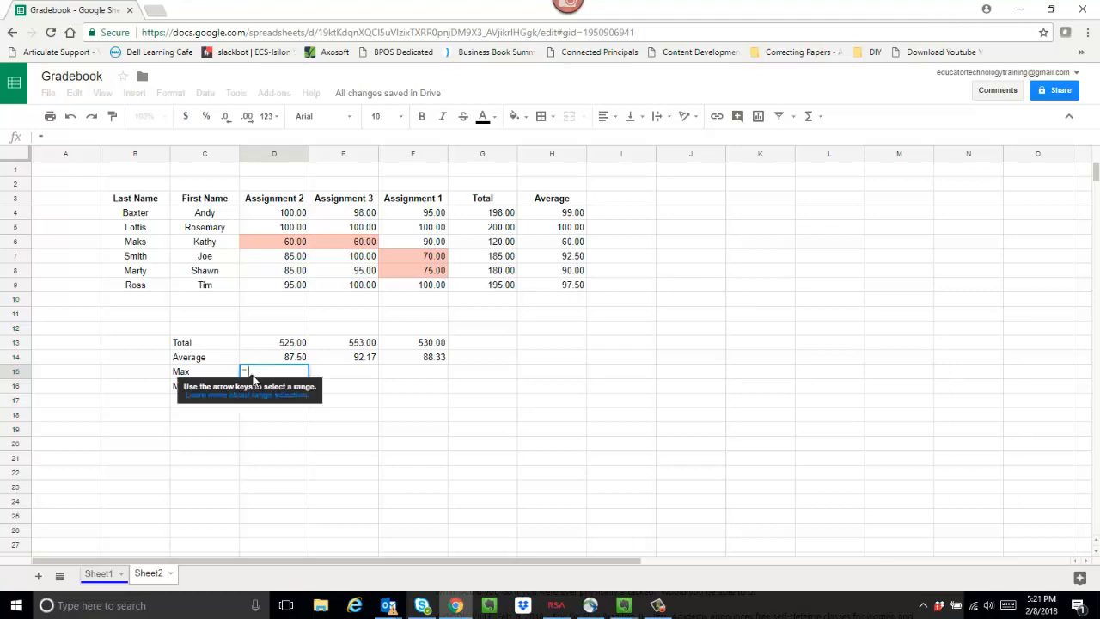
text(max)
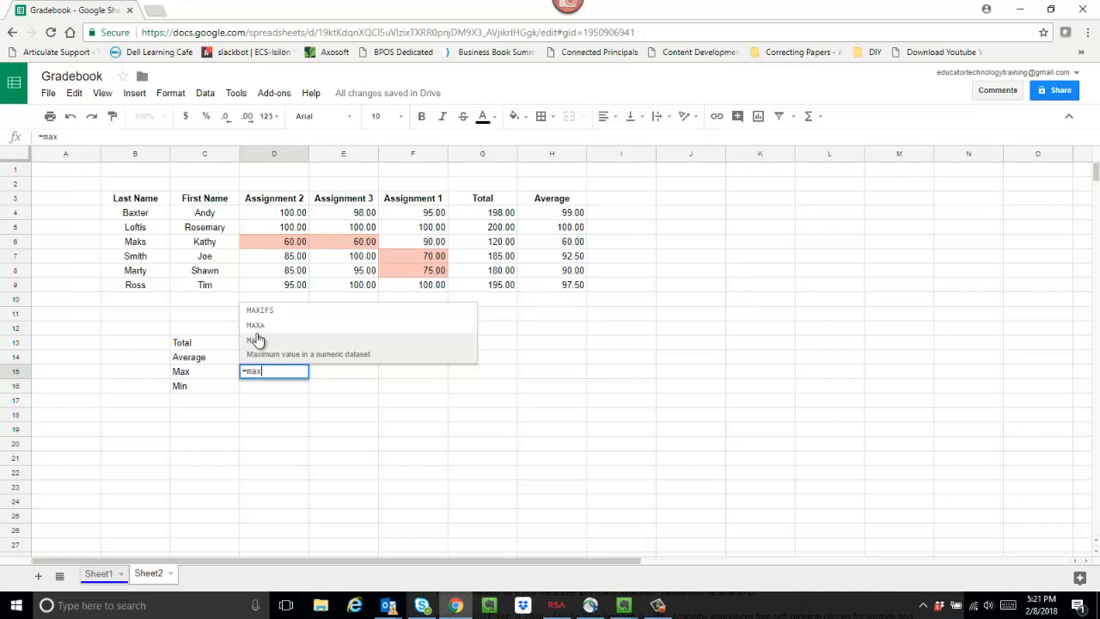
click(257, 342)
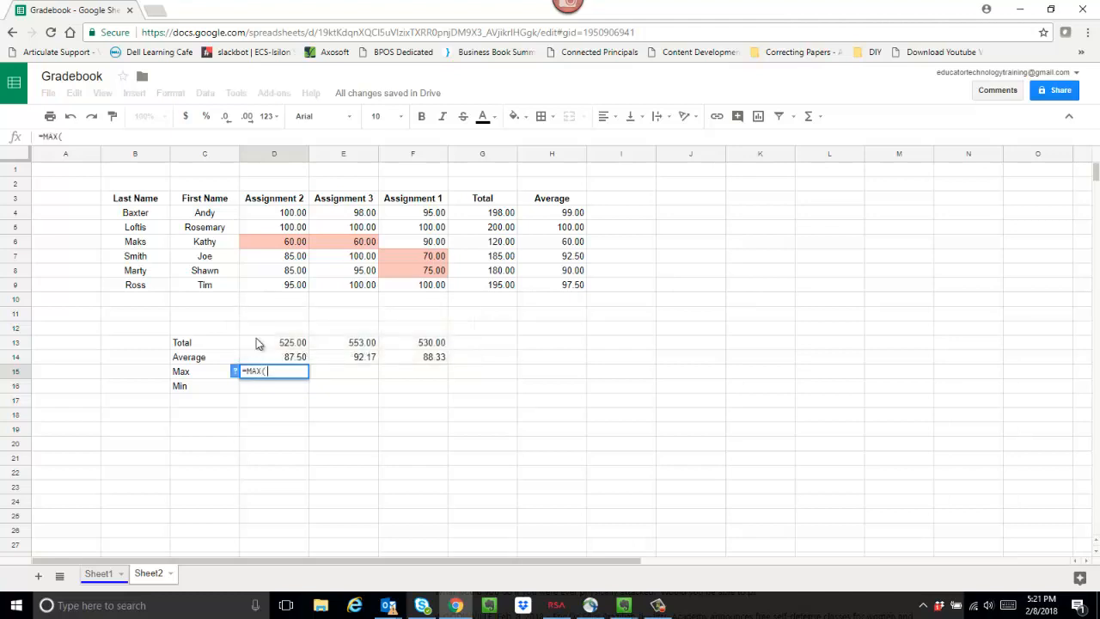
click(291, 218)
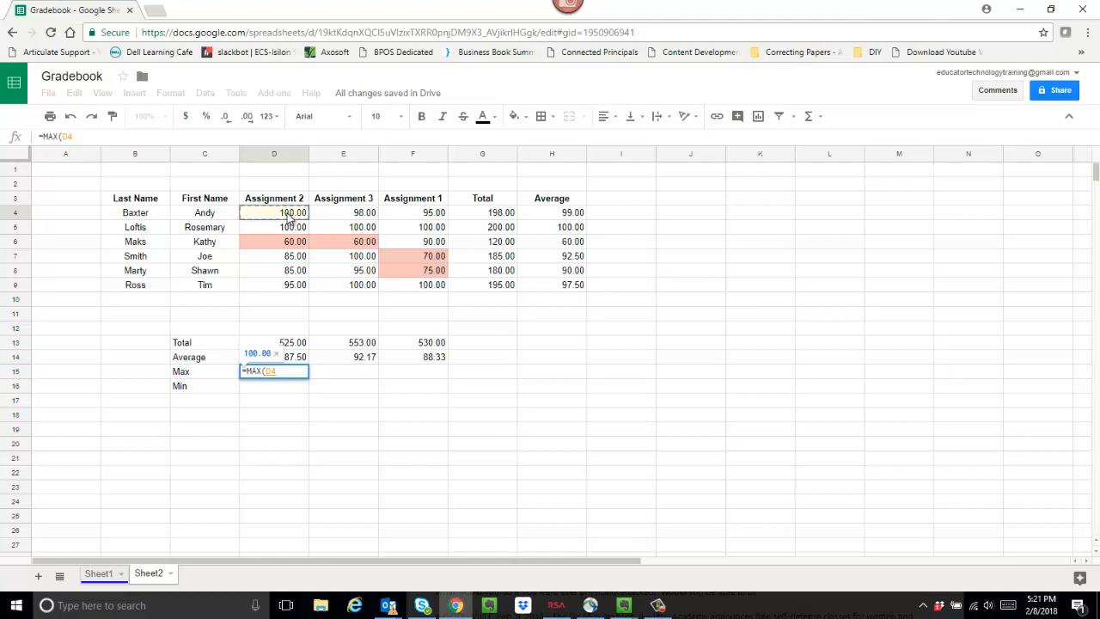
shift+click(295, 288)
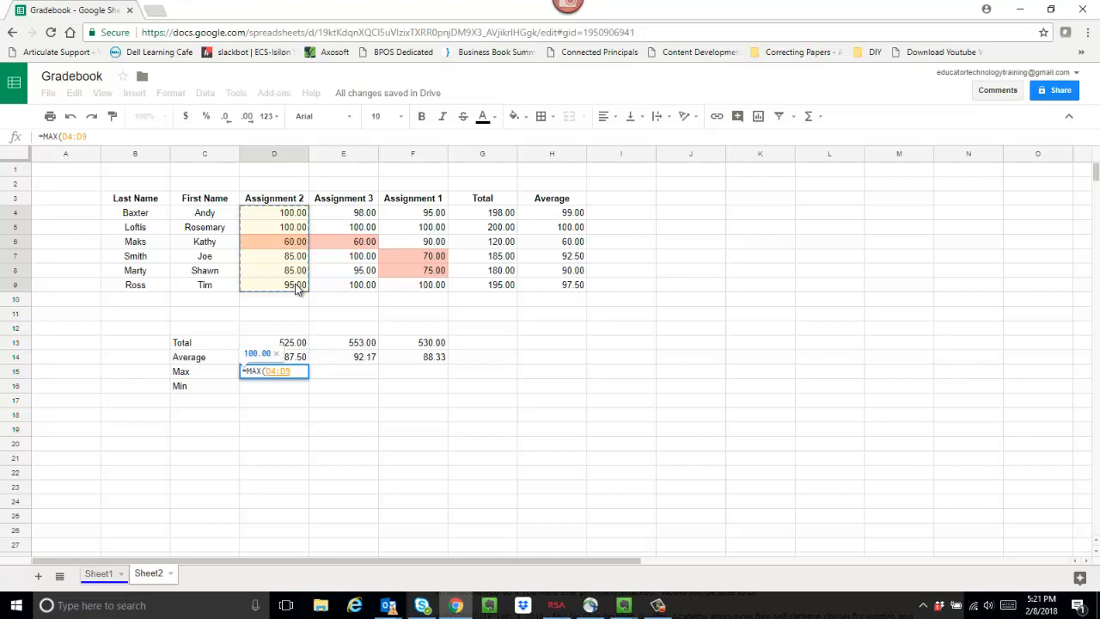
text())
key(Return)
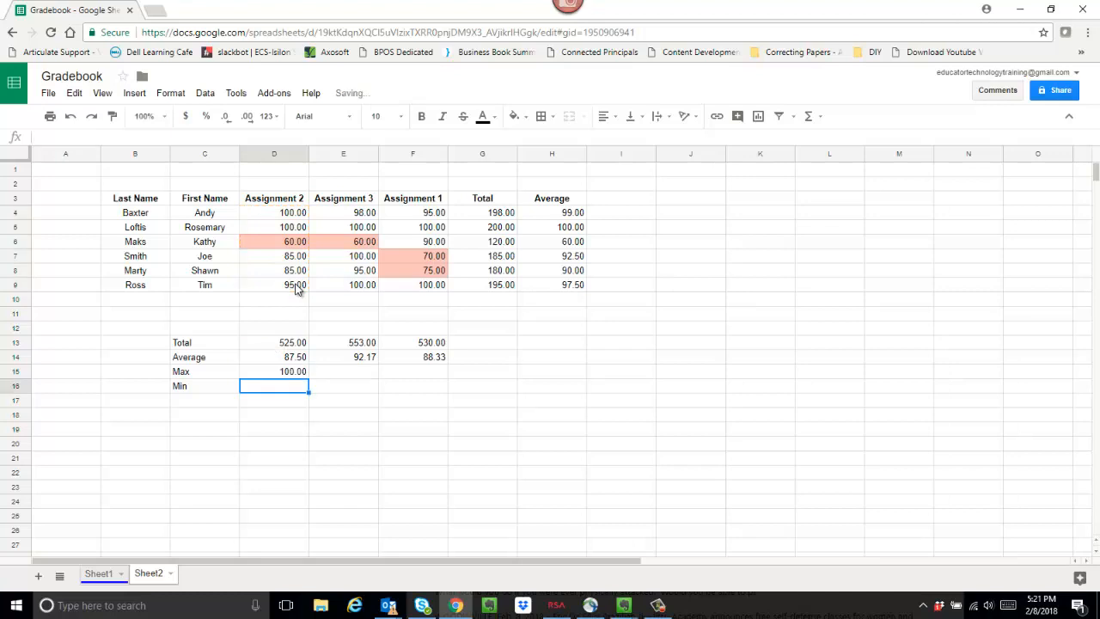
click(295, 375)
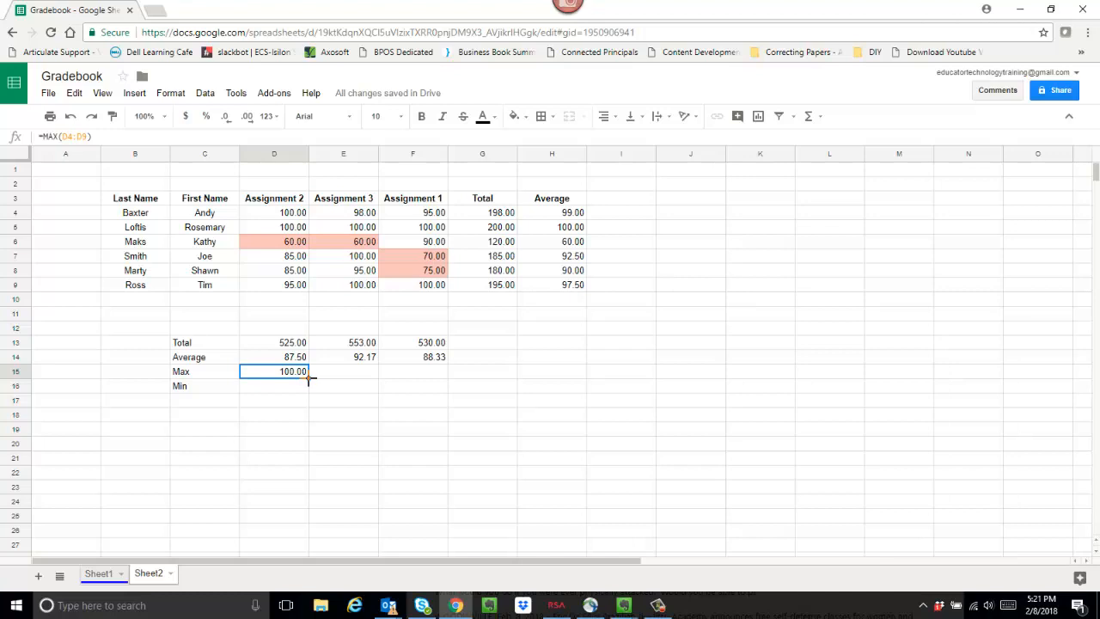
drag(309, 378, 435, 381)
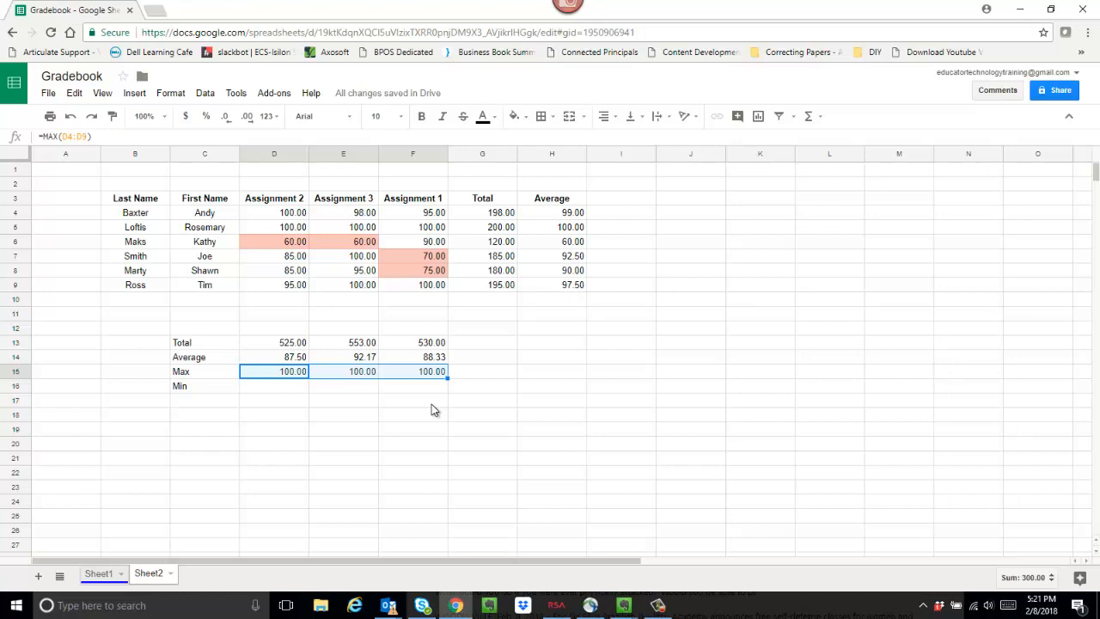
Find the lowest Assignment 2 score in D16 with =MIN(D4:D9) and fill the formula across through F16.
click(256, 393)
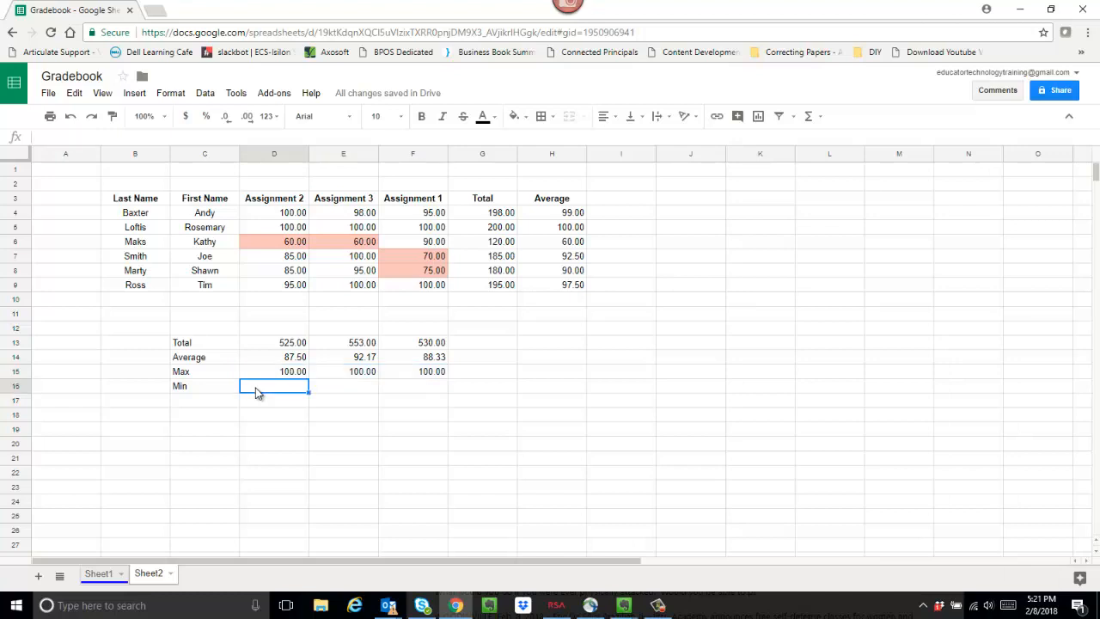
text(=)
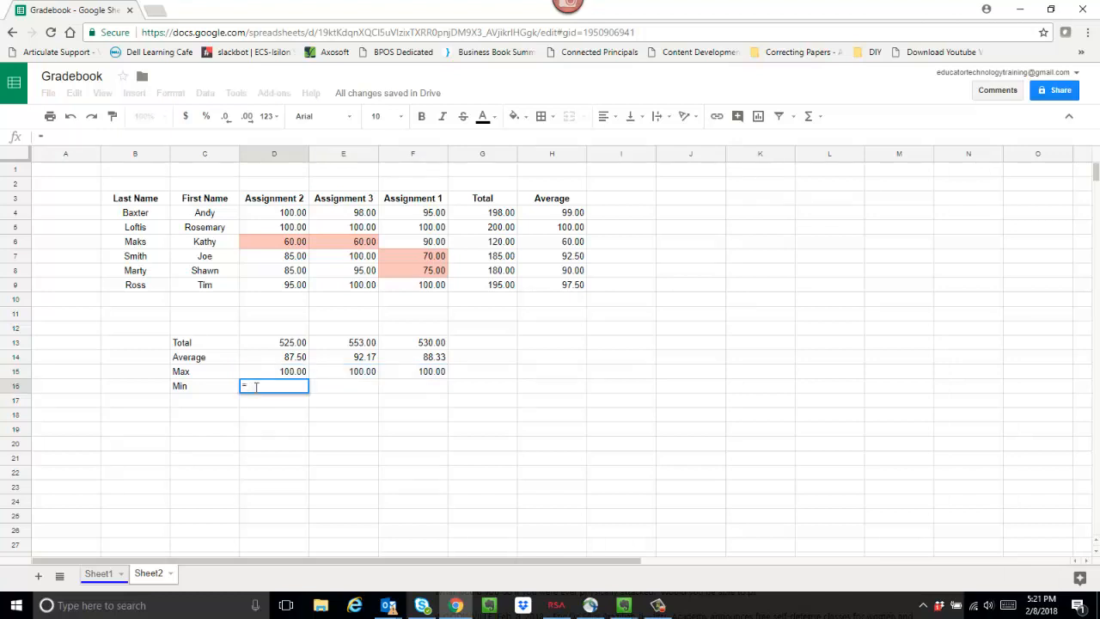
text(min)
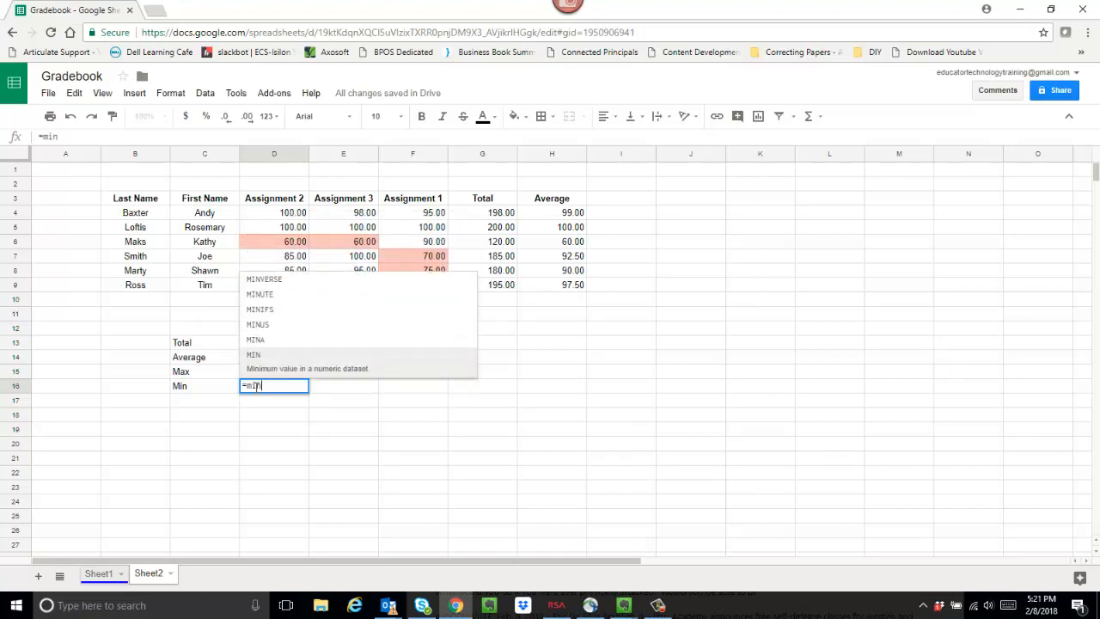
click(258, 355)
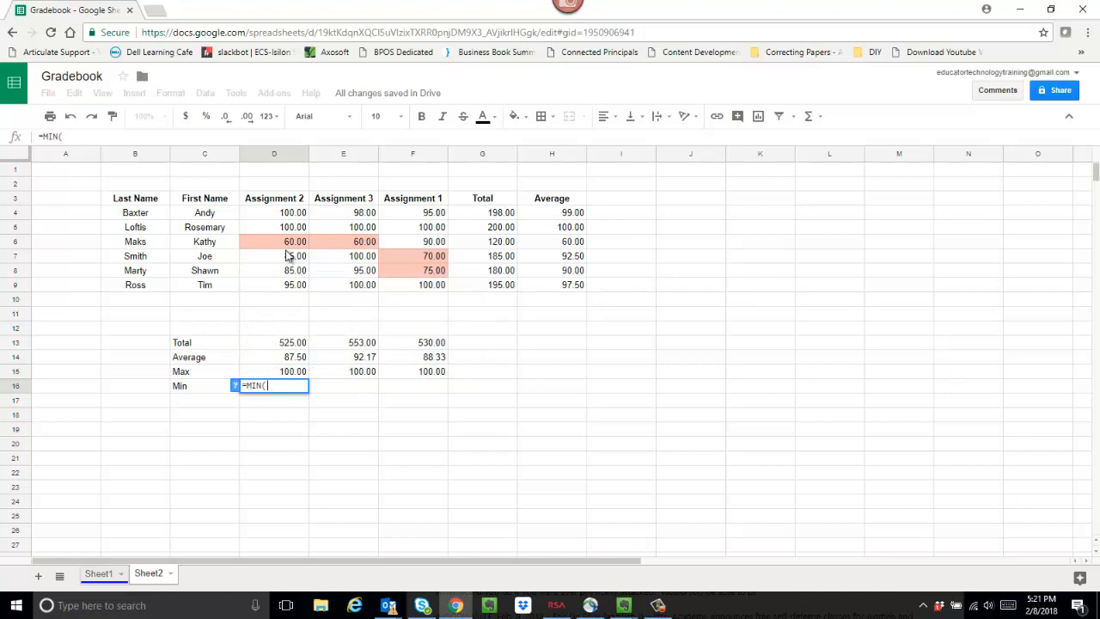
click(295, 218)
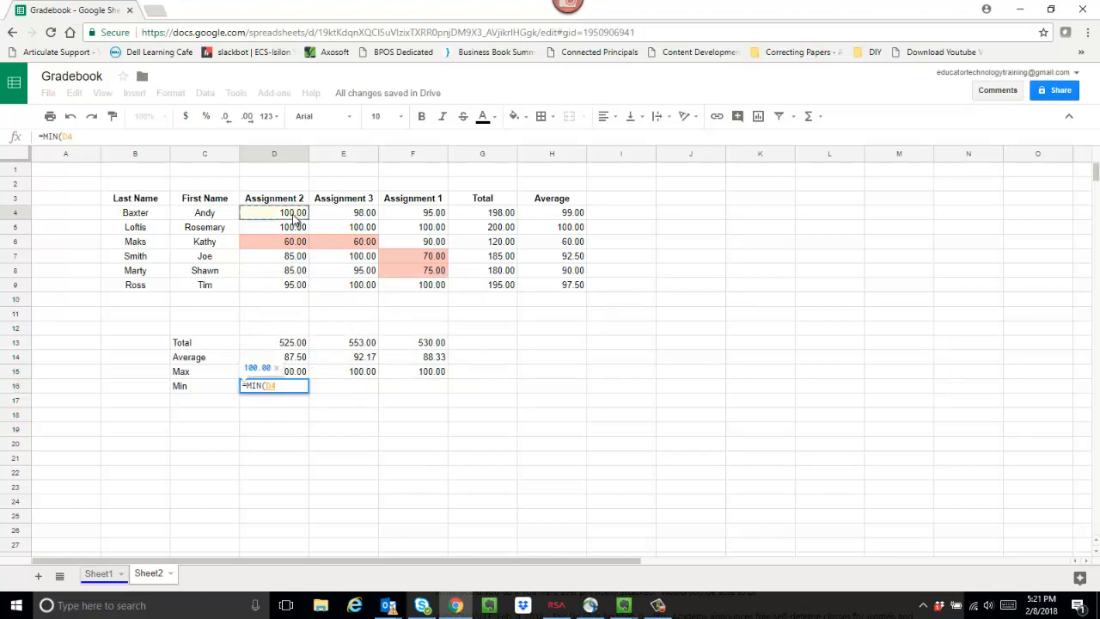
shift+click(295, 292)
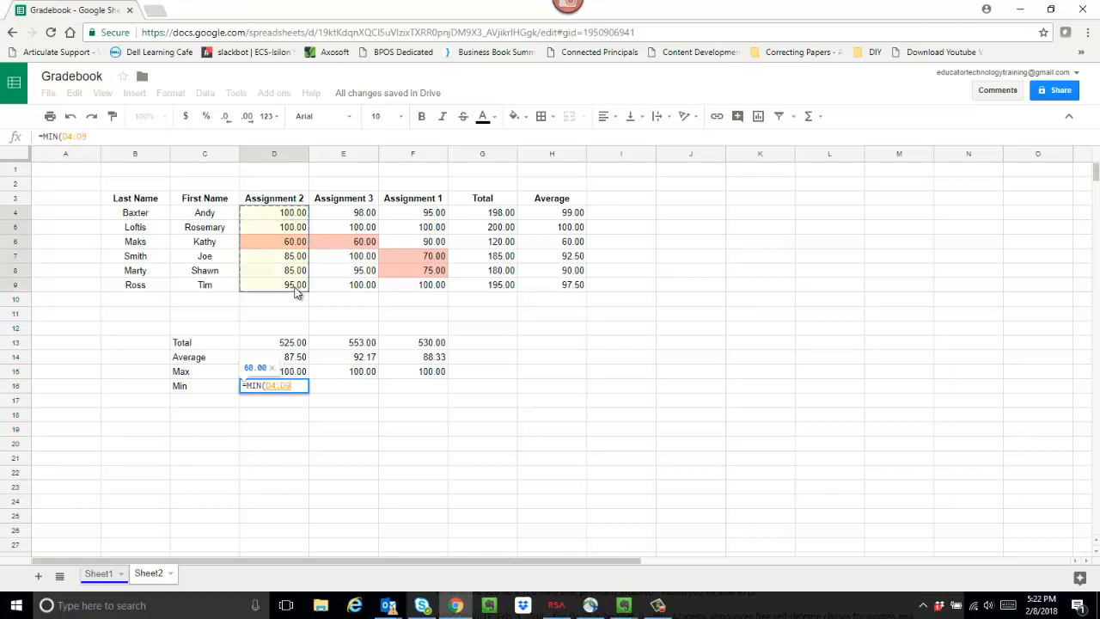
text())
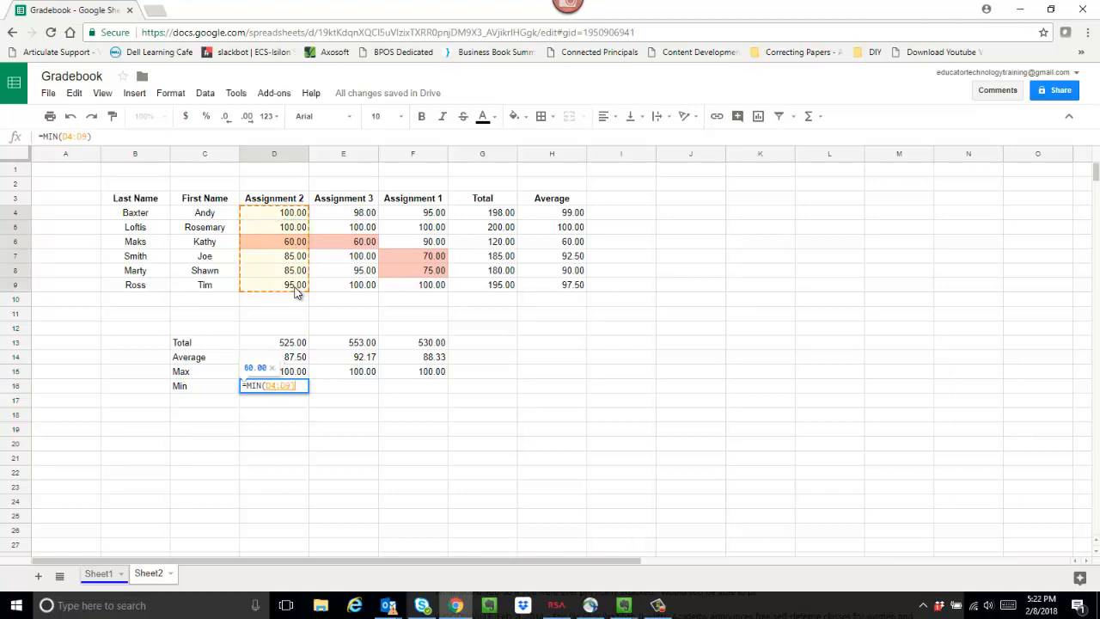
key(Return)
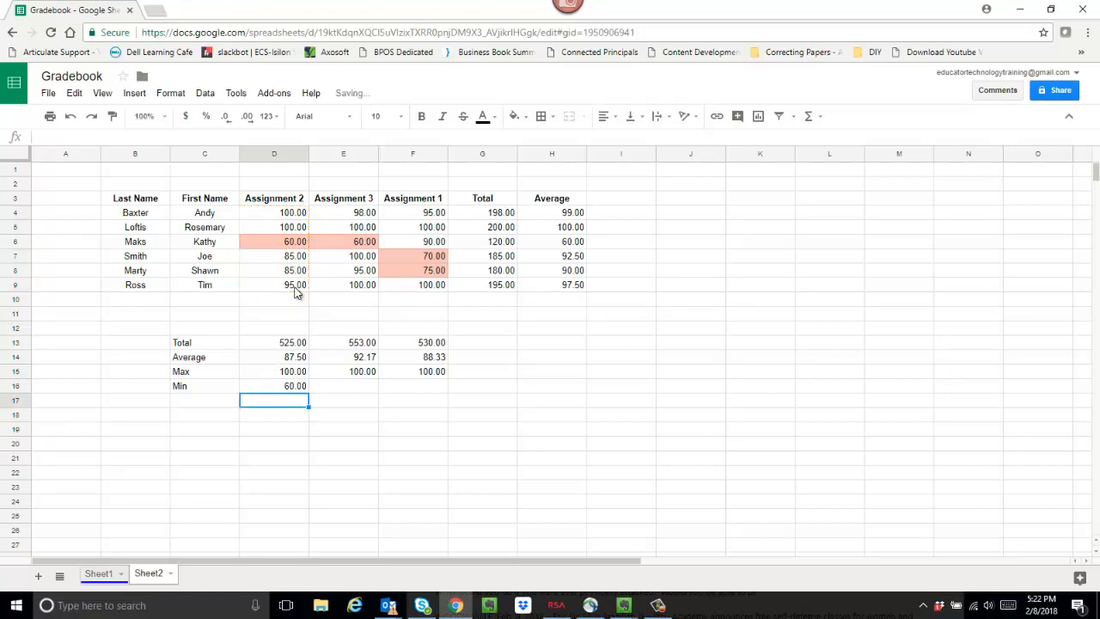
click(298, 388)
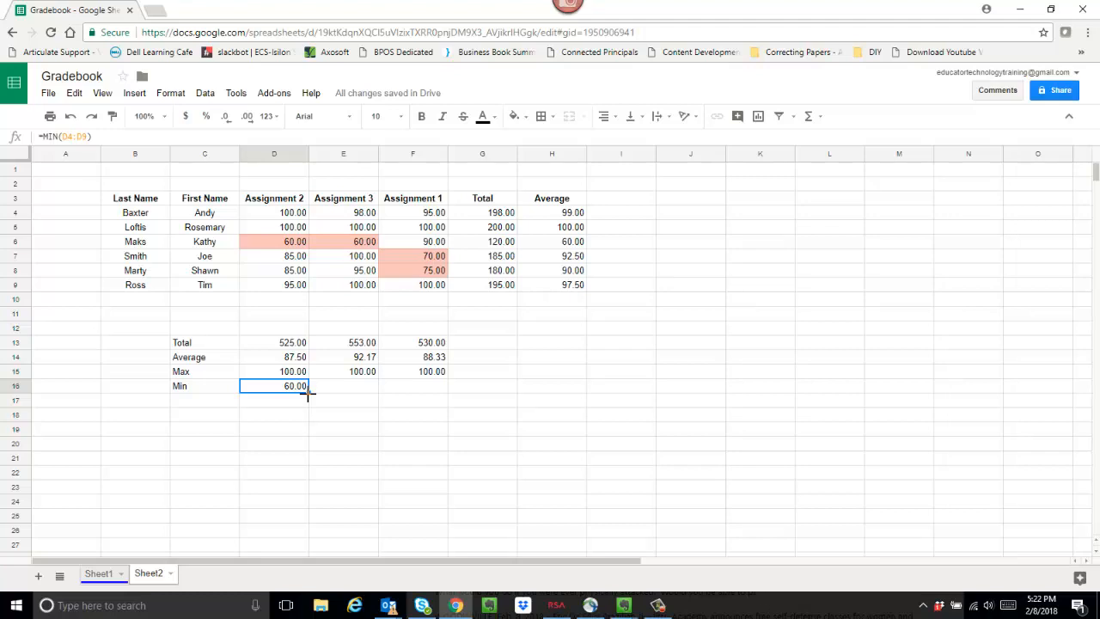
drag(308, 395, 437, 393)
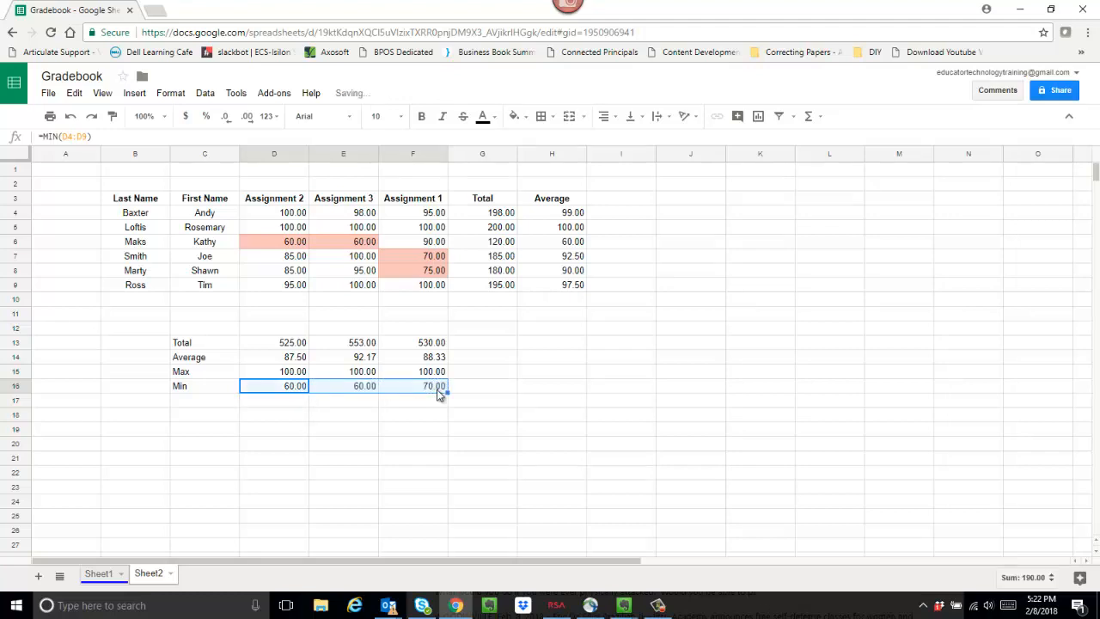
click(434, 416)
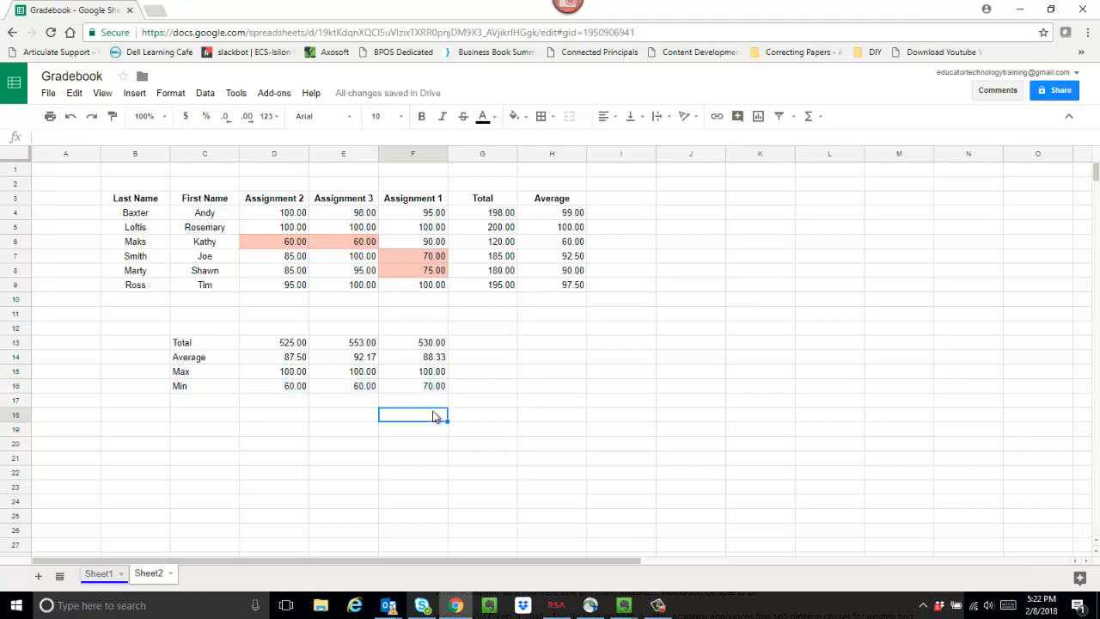